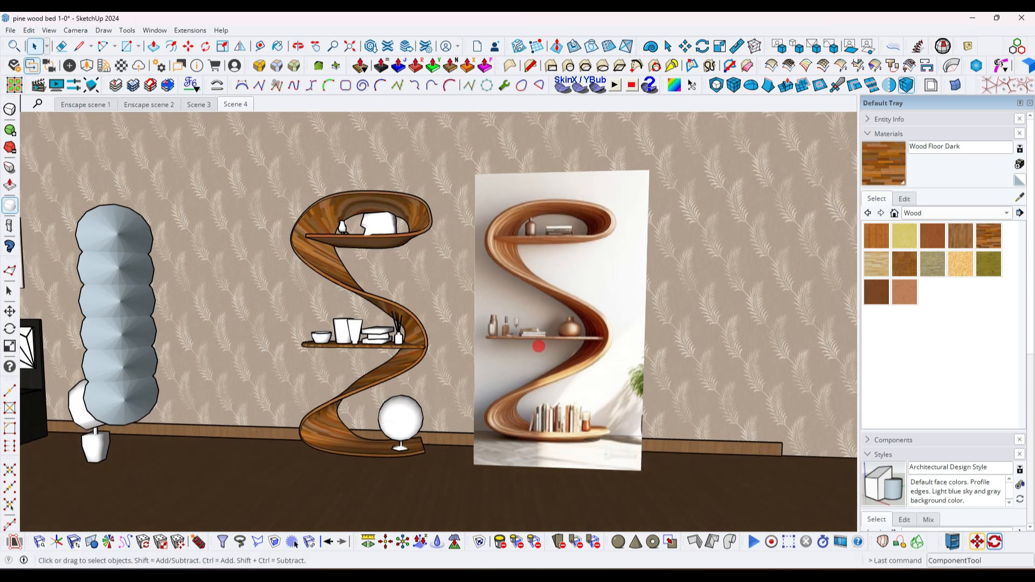
- Start a Cubic Bezier curve on the reference image, tracing the upper shelf board and the outer edge of the top loop
scroll(539, 346, "up", 5)
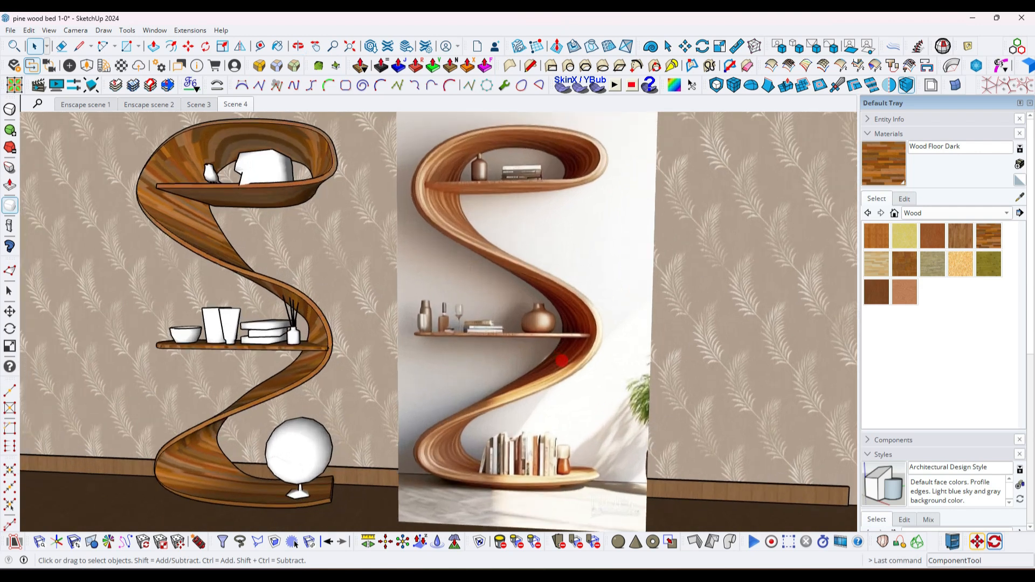
scroll(526, 324, "up", 1)
middle_click_drag(501, 312, 489, 274)
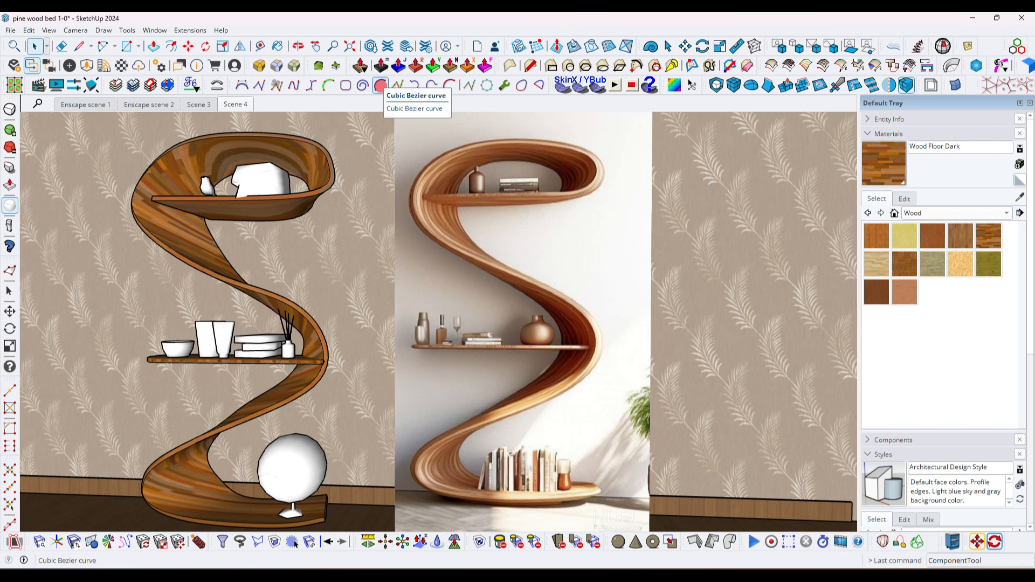
left_click(380, 84)
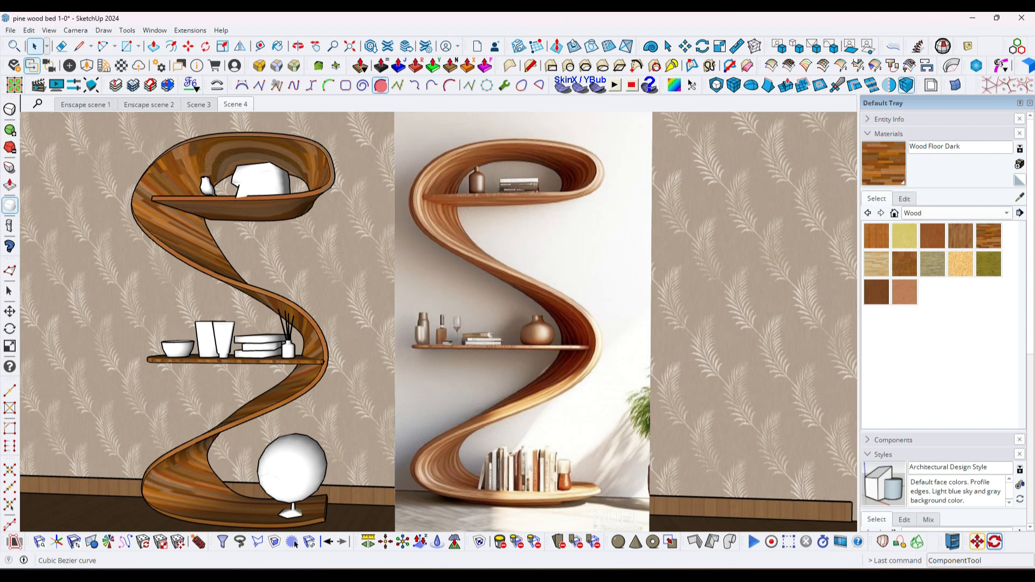
scroll(455, 275, "up", 5)
scroll(456, 275, "up", 1)
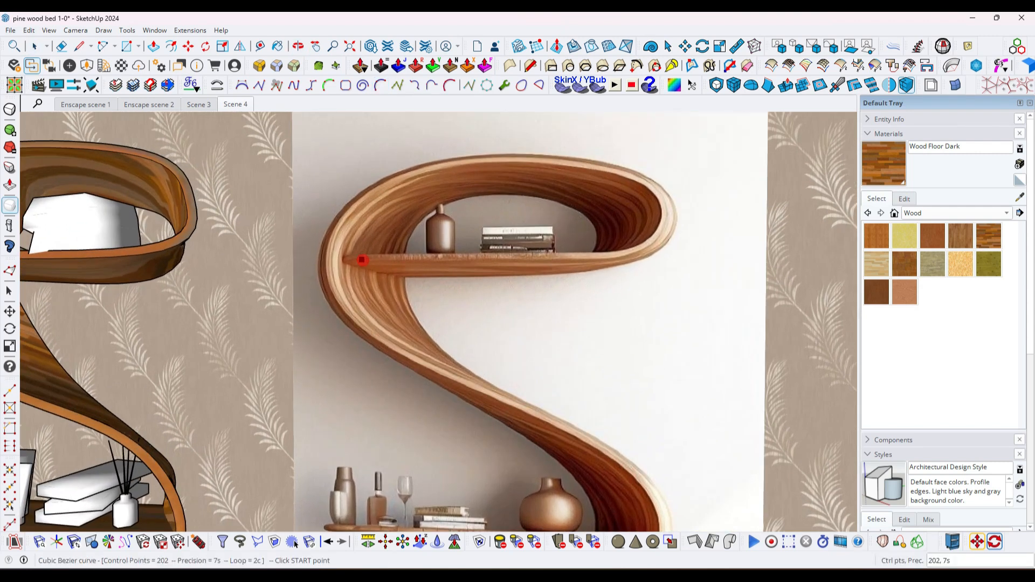
left_click(360, 257)
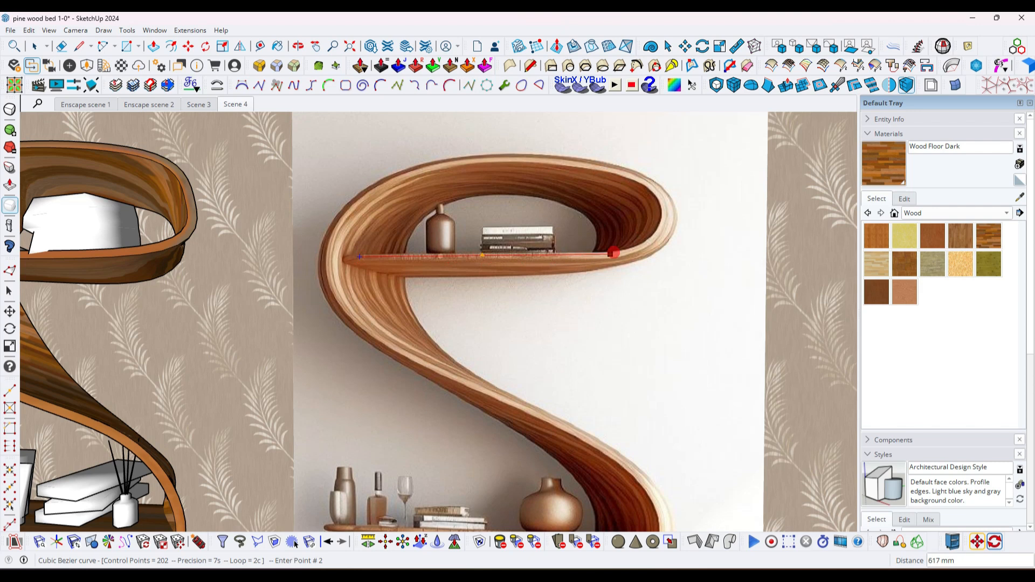
left_click(619, 253)
left_click(671, 215)
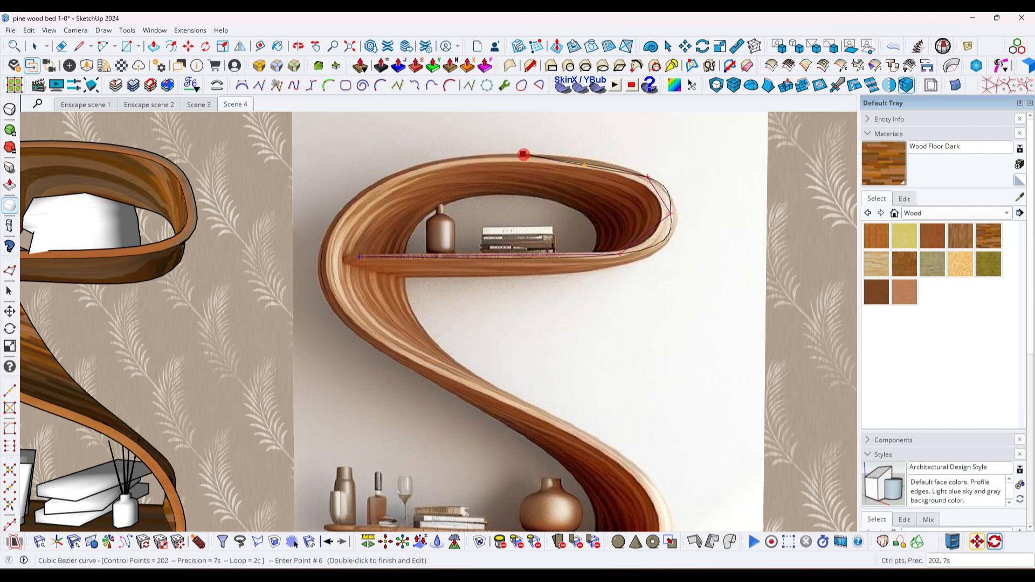
left_click(343, 212)
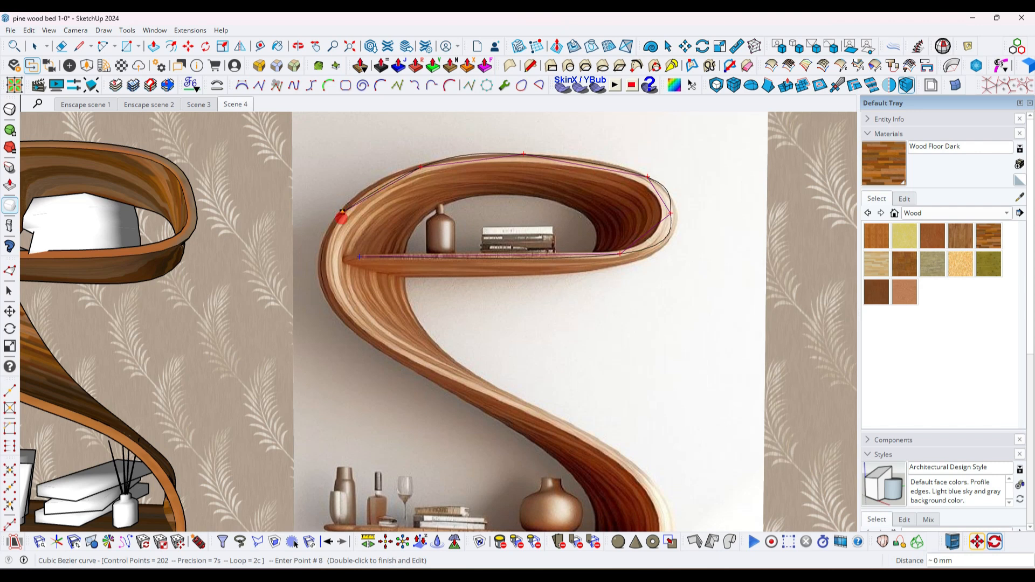
- Continue the outer Bezier curve along the shelf's front edge through both lower bends and finish it at the base tip
middle_click_drag(372, 345, 450, 258)
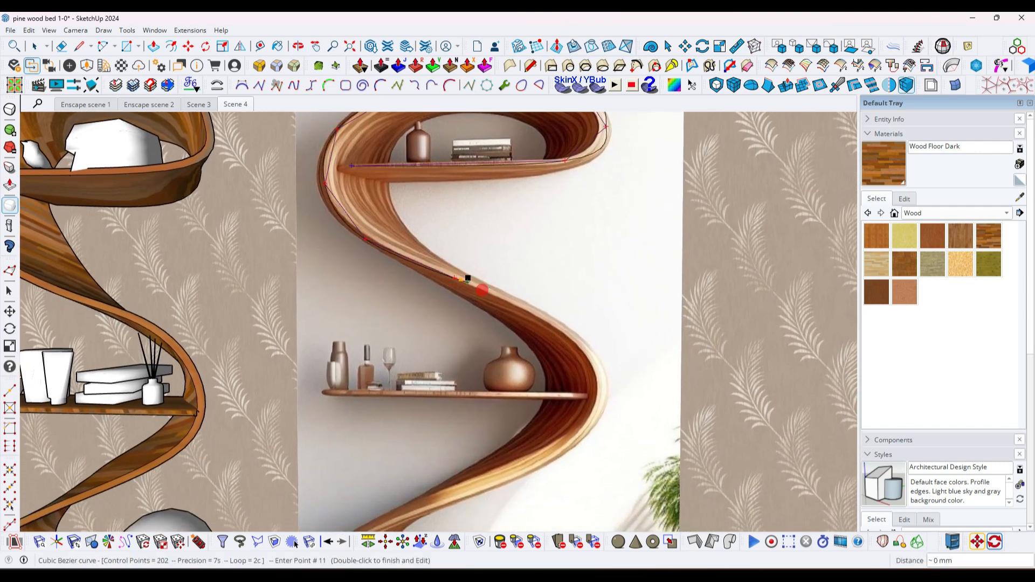
left_click(597, 371)
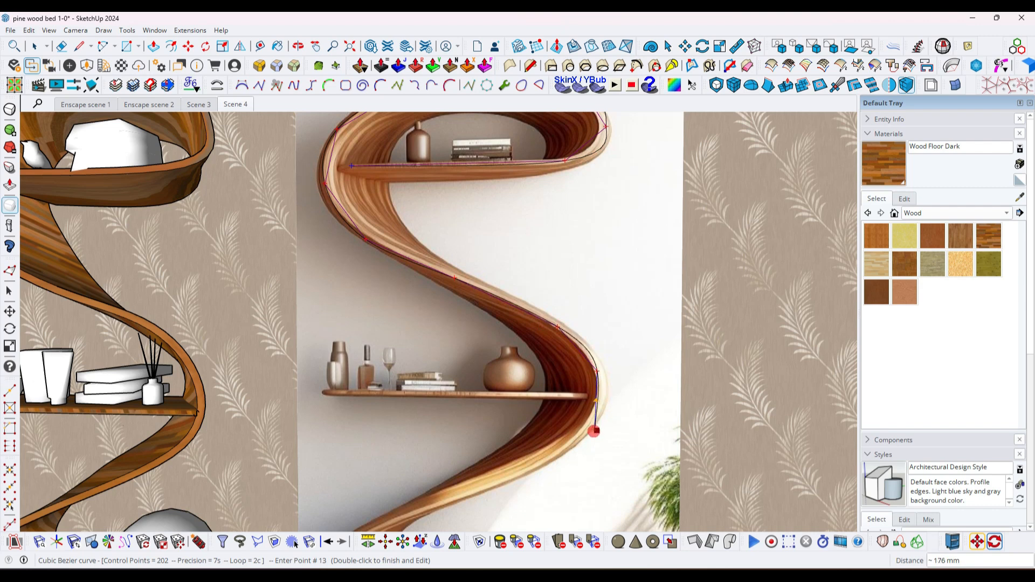
scroll(562, 386, "down", 2)
left_click(529, 451)
middle_click_drag(474, 465, 490, 312, "shift")
left_click(472, 330)
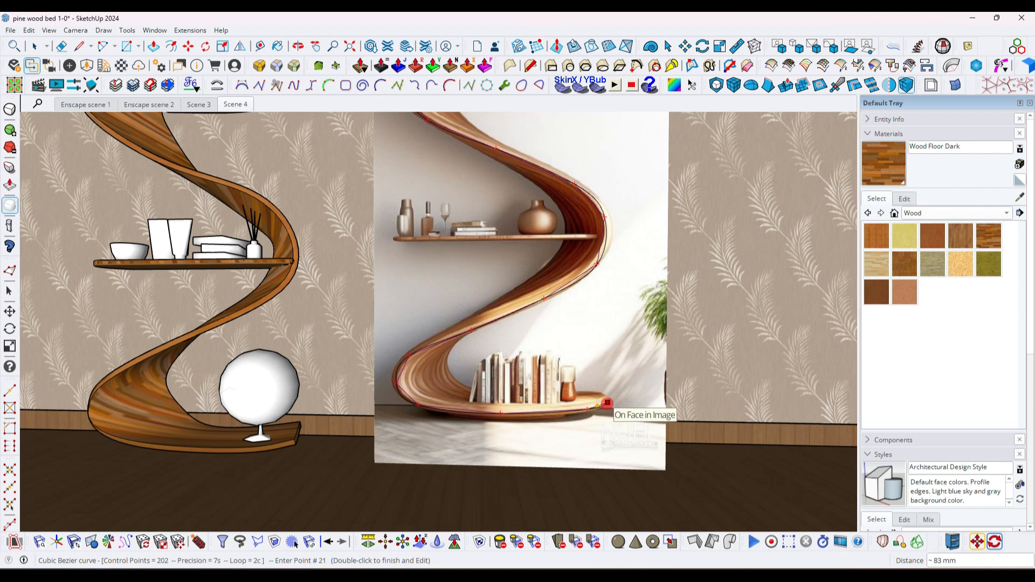
double_click(607, 401)
- Copy the traced outer curve 1600 mm along the red axis, away from the reference image, and delete the original
scroll(592, 356, "down", 1)
middle_click_drag(572, 303, 481, 322)
scroll(628, 307, "down", 2)
scroll(447, 303, "down", 2)
scroll(481, 323, "up", 1)
key("m")
key("ctrl")
left_click(471, 330)
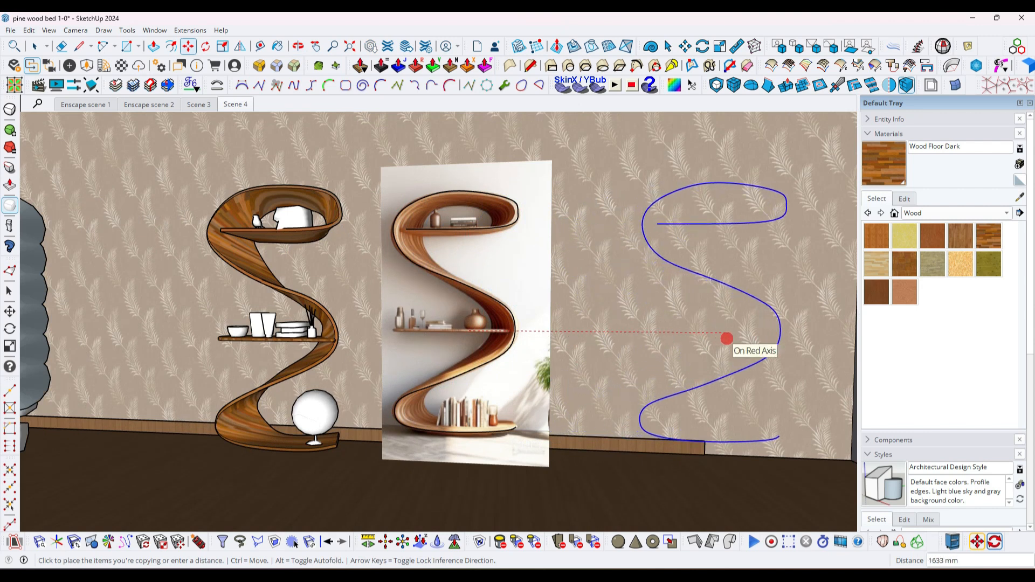
type("1600")
key("Return")
key("space")
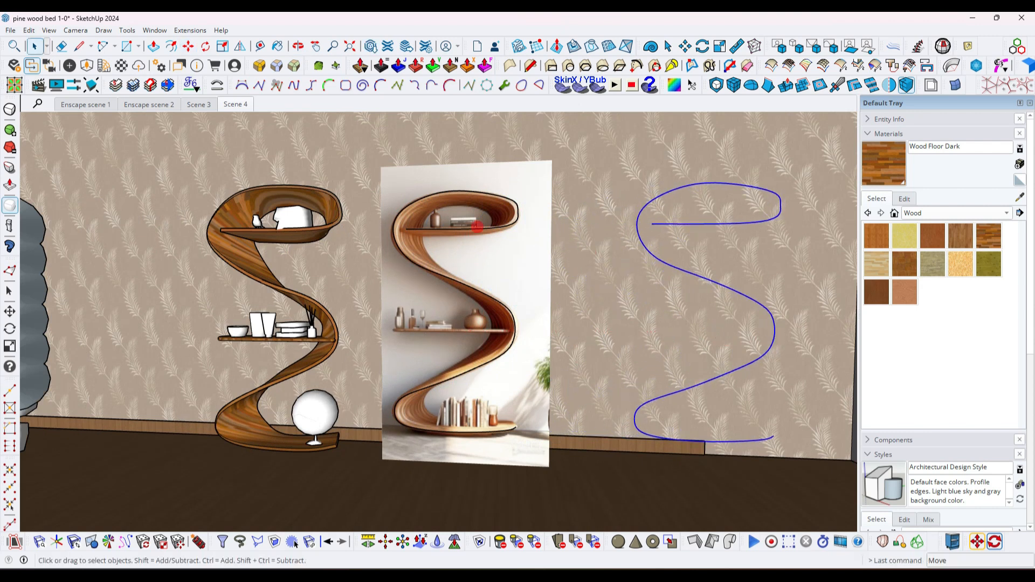
scroll(470, 227, "up", 2)
key("Delete")
- Start a second Cubic Bezier curve tracing the upper shelf's underside, the inner edge of the top loop and the ribbon below it
scroll(416, 225, "up", 1)
middle_click_drag(417, 289, 442, 276)
scroll(440, 182, "up", 1)
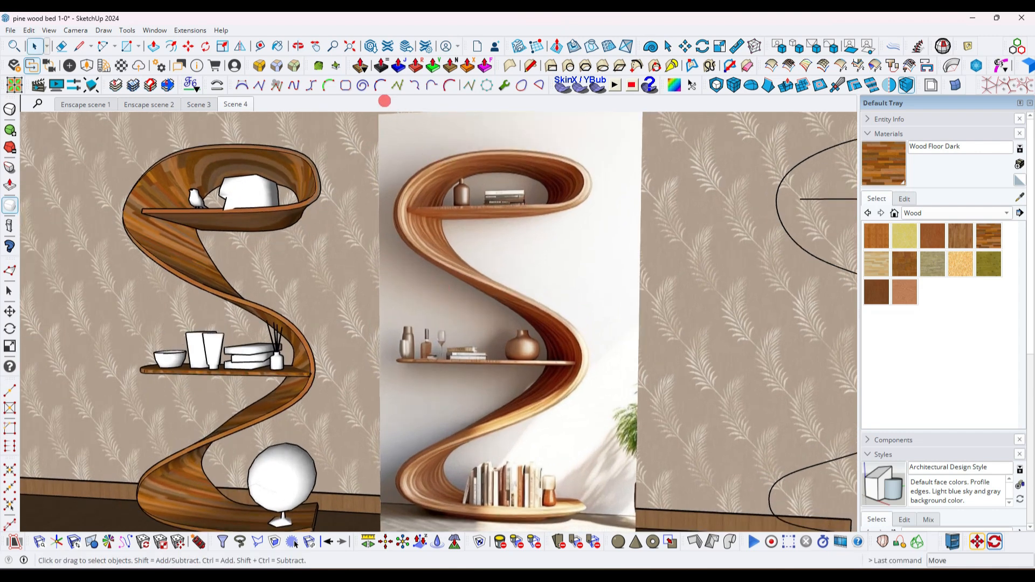
left_click(381, 88)
scroll(491, 208, "up", 3)
middle_click_drag(491, 209, 444, 244)
scroll(372, 258, "up", 1)
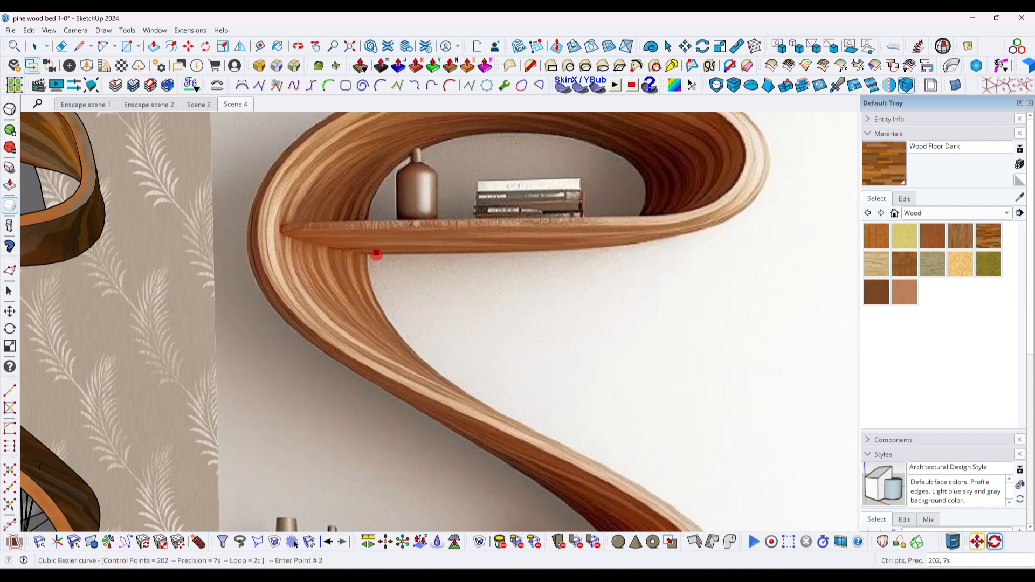
left_click(612, 249)
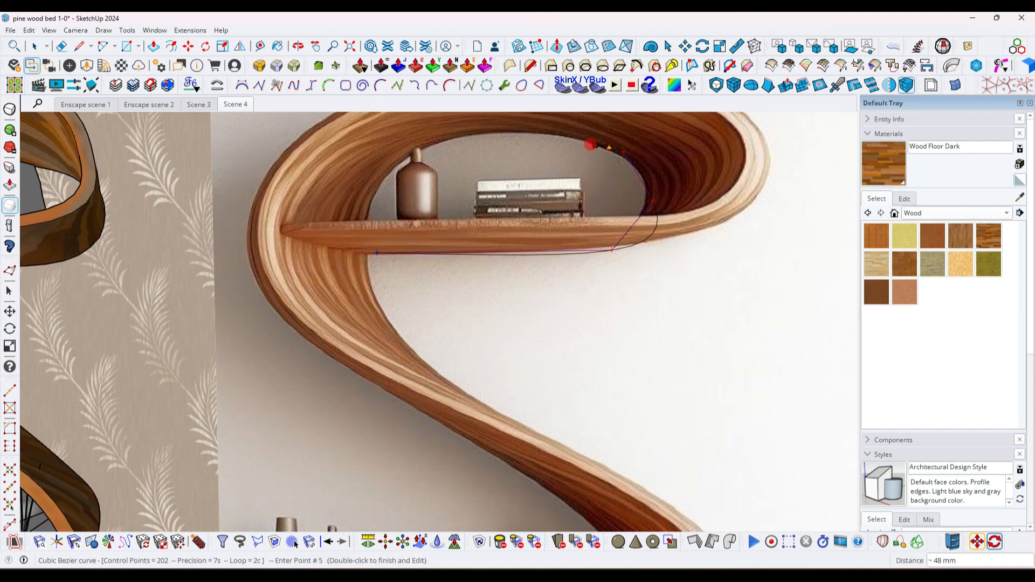
left_click(487, 133)
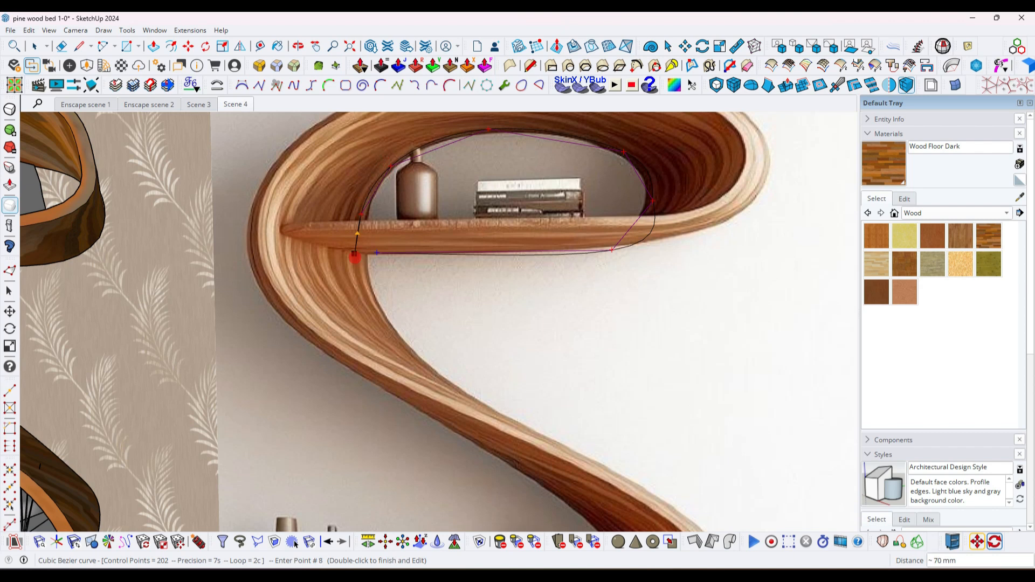
left_click(399, 339)
- Continue the inner Bezier curve along the ribbon's back edge through the middle and lower bends and finish it behind the books
scroll(398, 305, "down", 2)
middle_click_drag(397, 305, 371, 175, "shift")
left_click(427, 258)
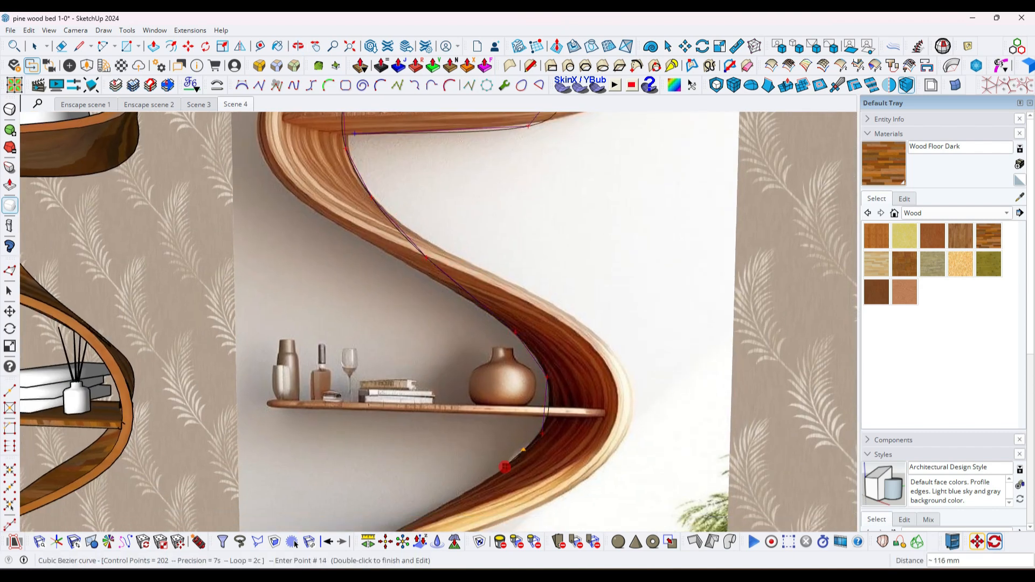
left_click(506, 467)
middle_click_drag(505, 467, 490, 278, "shift")
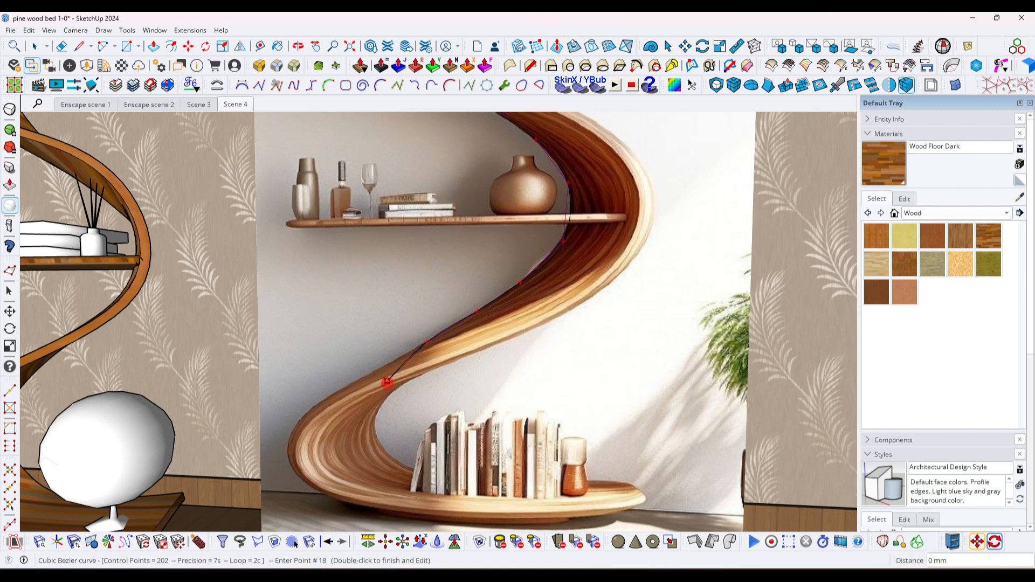
left_click(369, 423)
left_click(514, 483)
double_click(608, 483)
scroll(556, 508, "down", 5)
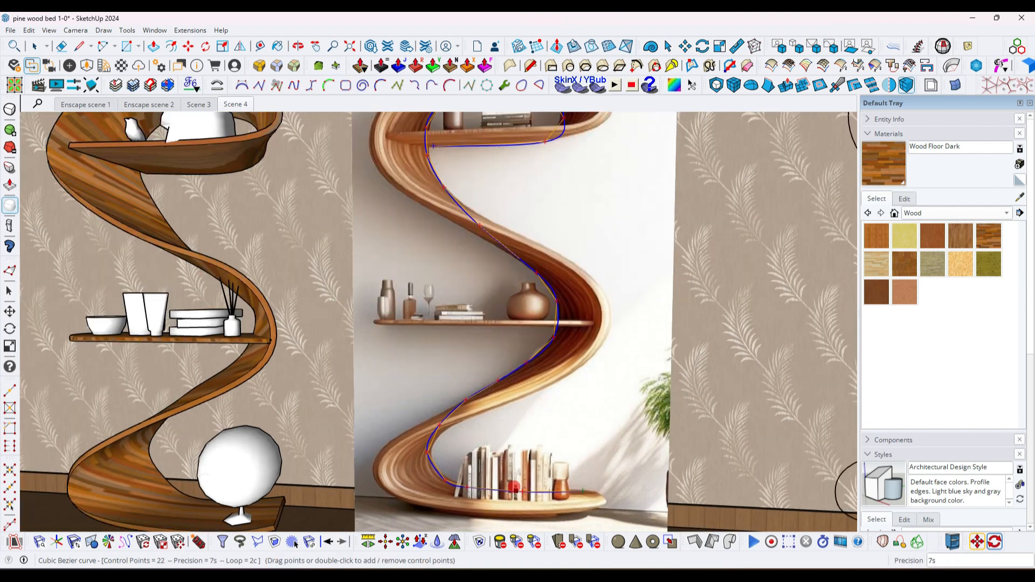
left_click(474, 363)
- Select the copied outer curve and move it 9" forward from the wall along the green axis
middle_click_drag(474, 363, 434, 336)
scroll(434, 336, "down", 5)
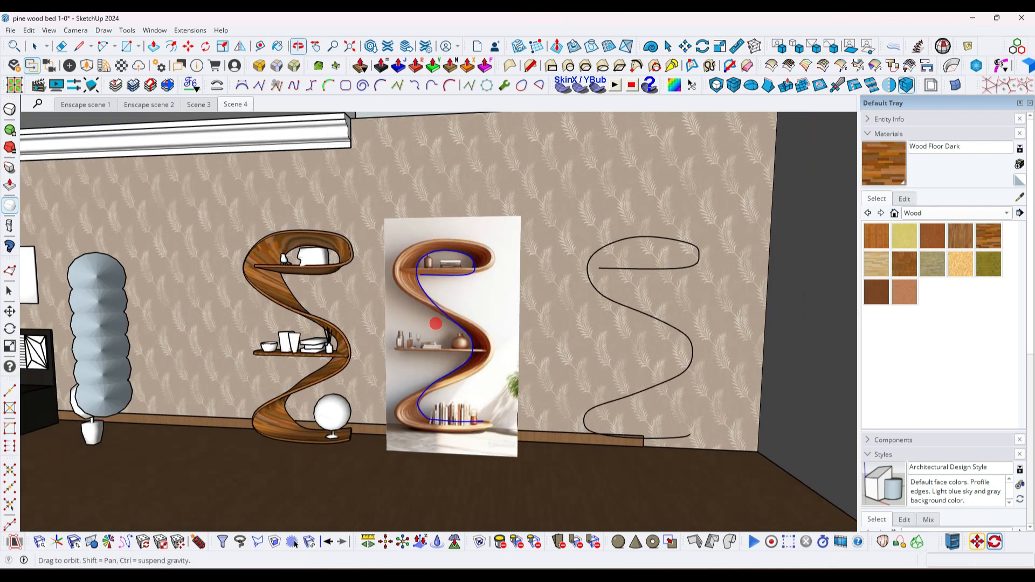
scroll(420, 454, "up", 5)
scroll(442, 381, "up", 4)
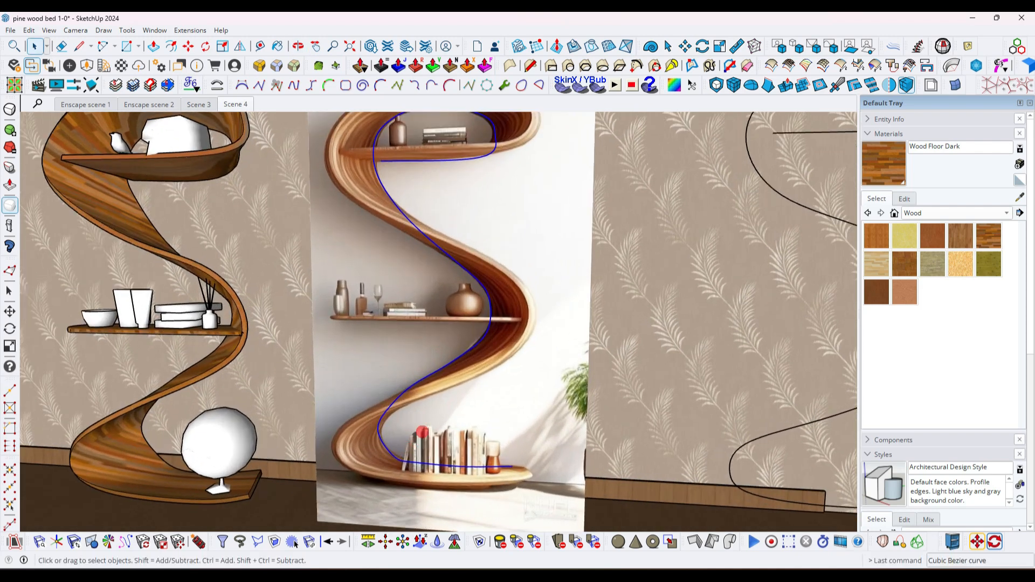
scroll(460, 364, "down", 4)
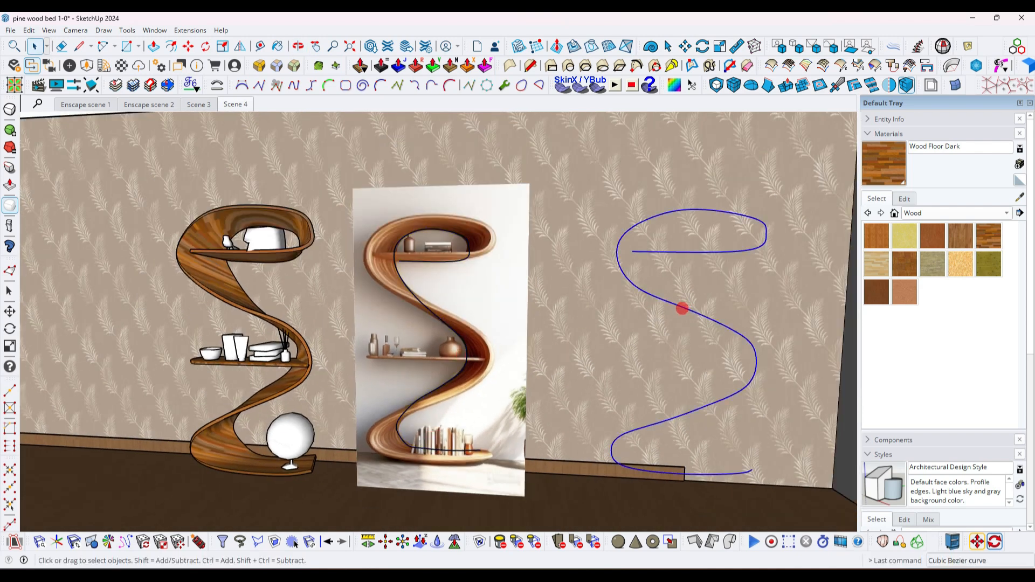
scroll(681, 318, "down", 3)
middle_click_drag(680, 326, 577, 443)
scroll(598, 421, "down", 2)
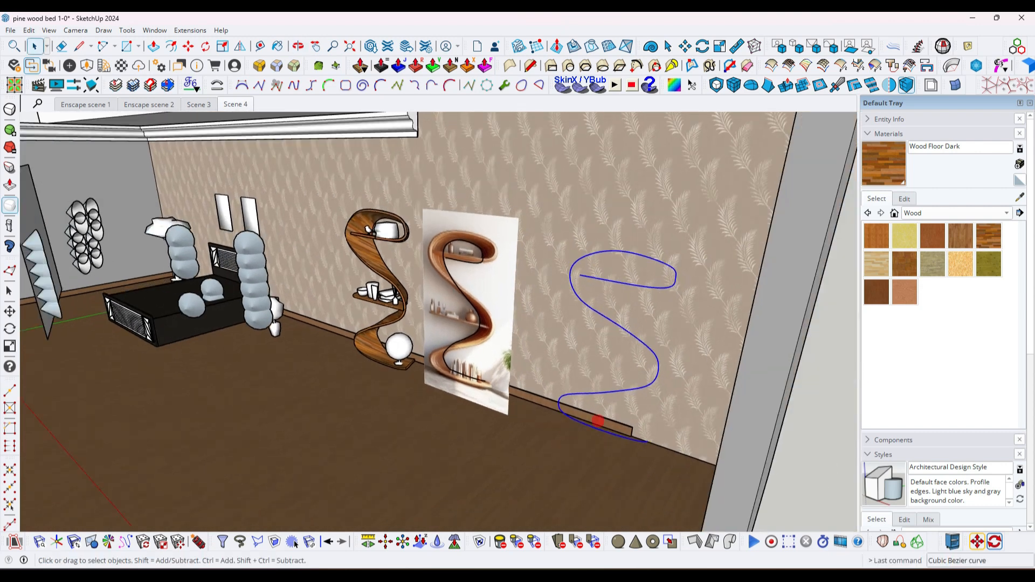
scroll(563, 448, "up", 4)
scroll(549, 432, "down", 5)
scroll(559, 434, "up", 4)
key("m")
left_click(560, 434)
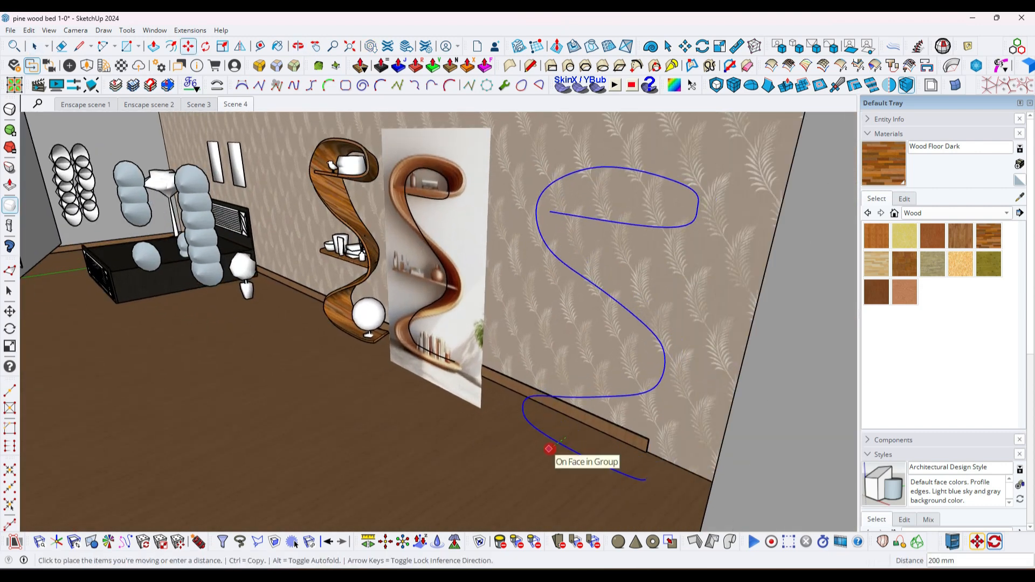
type("6")
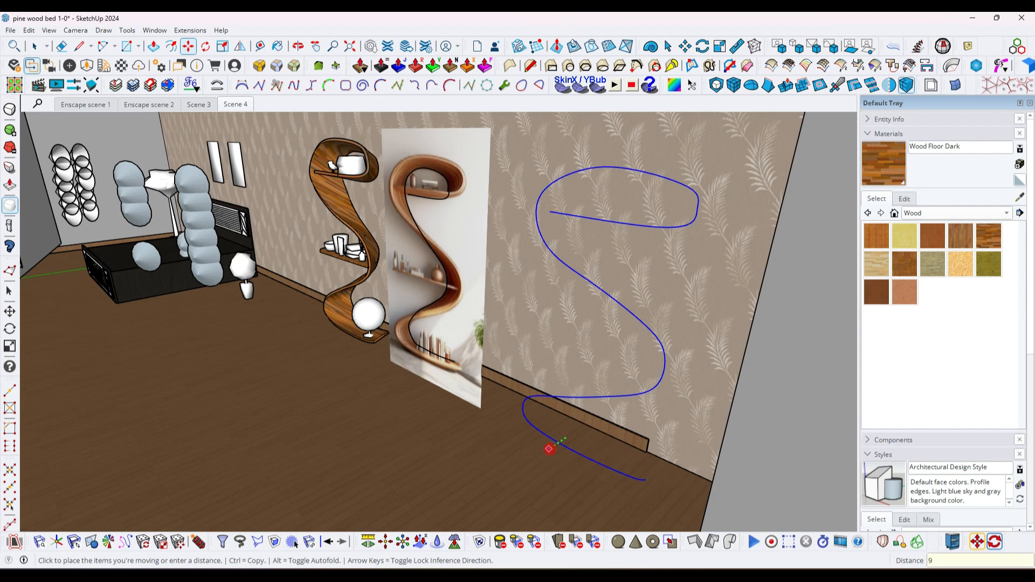
type("\"")
key("Return")
key("space")
- Move the outer curve back along the red axis so it stands in front of the reference image and the inner curve
scroll(498, 428, "up", 1)
middle_click_drag(497, 428, 641, 372)
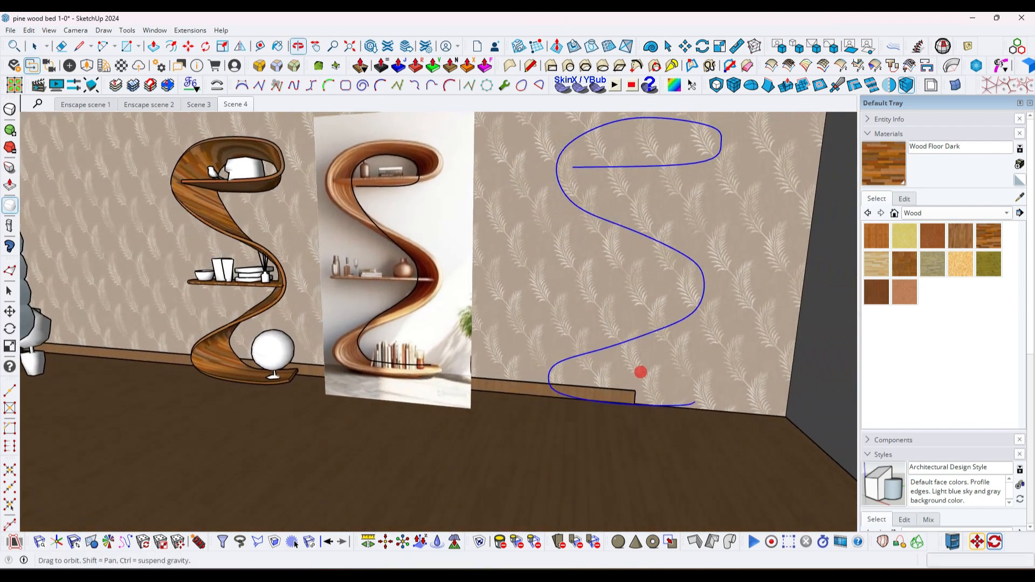
scroll(641, 375, "down", 2)
middle_click_drag(488, 389, 522, 358)
key("m")
left_click(690, 271)
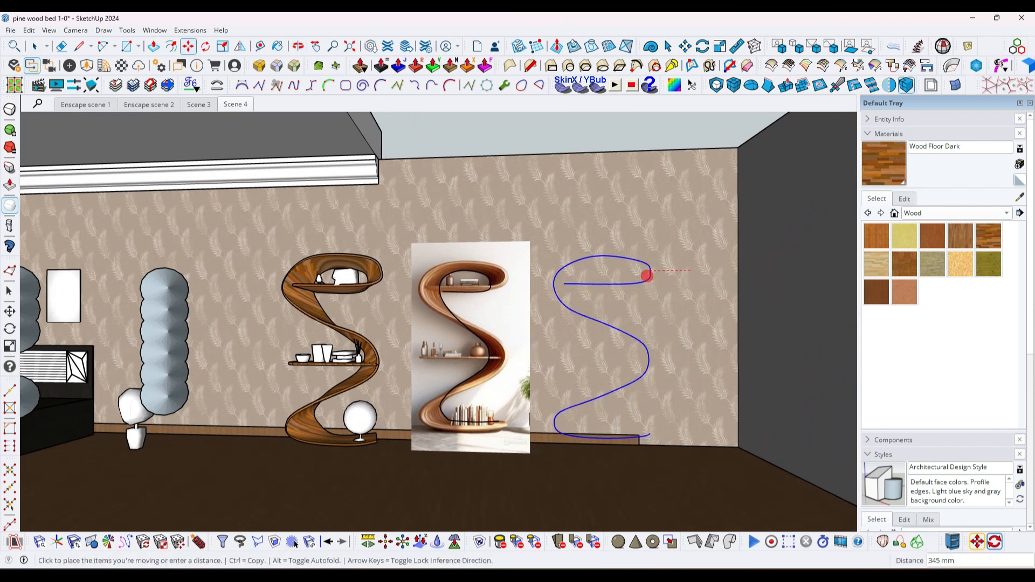
scroll(511, 276, "up", 2)
middle_click_drag(510, 276, 439, 301)
scroll(497, 254, "up", 3)
key("space")
- Edit the inner curve's control points at the upper shelf, raising its start point and far-end point to the board's top edge
scroll(478, 289, "up", 3)
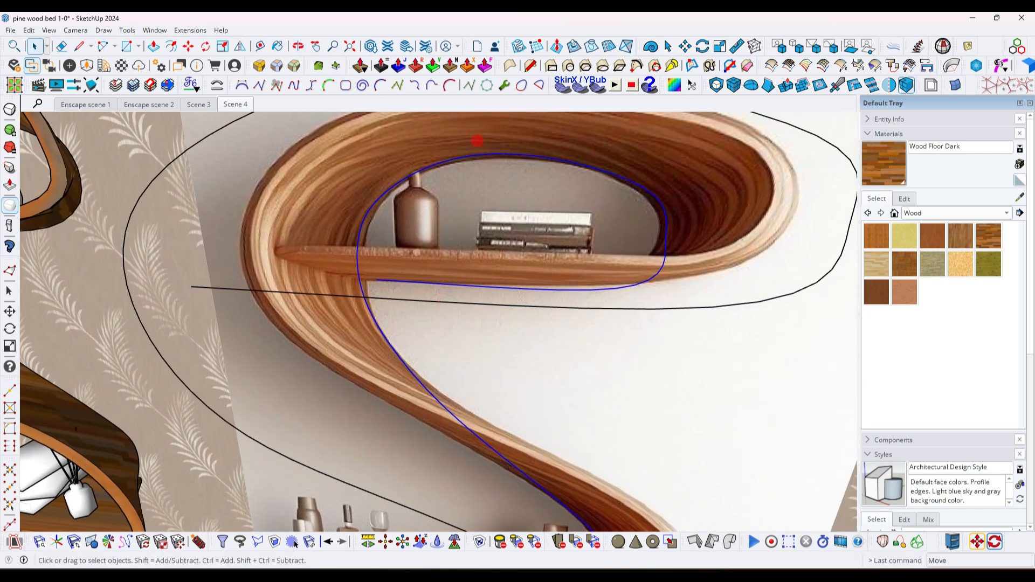
left_click(469, 88)
mouse_move(479, 259)
middle_mouse_down()
mouse_move(497, 275)
mouse_move(492, 225)
mouse_move(485, 264)
middle_mouse_up()
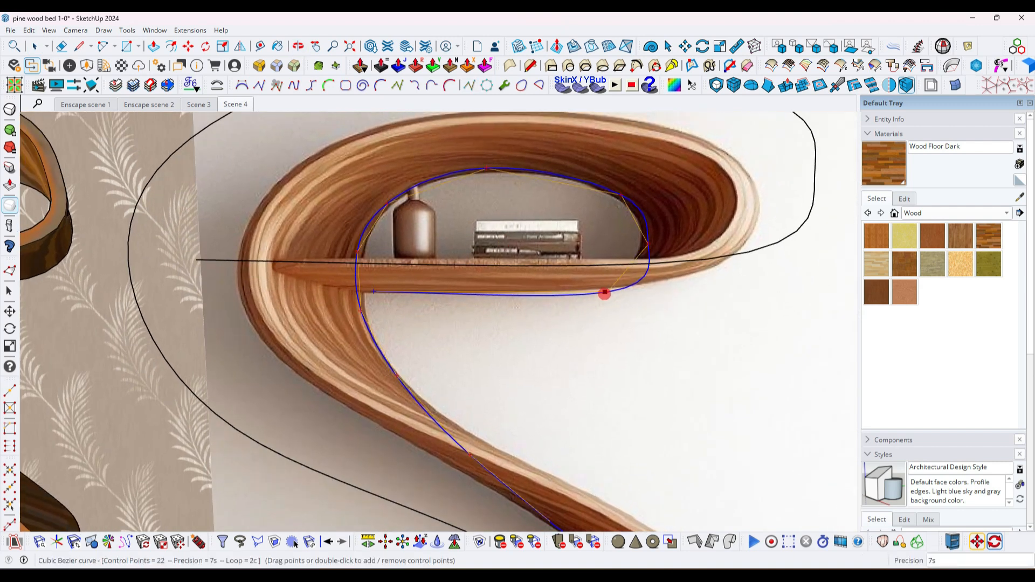
left_click_drag(606, 293, 606, 268)
key("space")
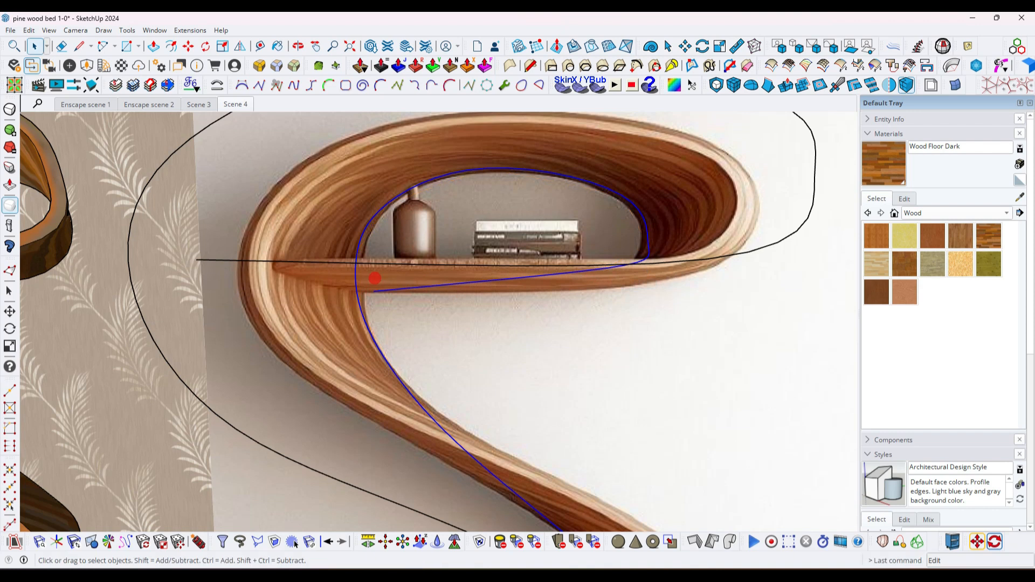
left_click(469, 86)
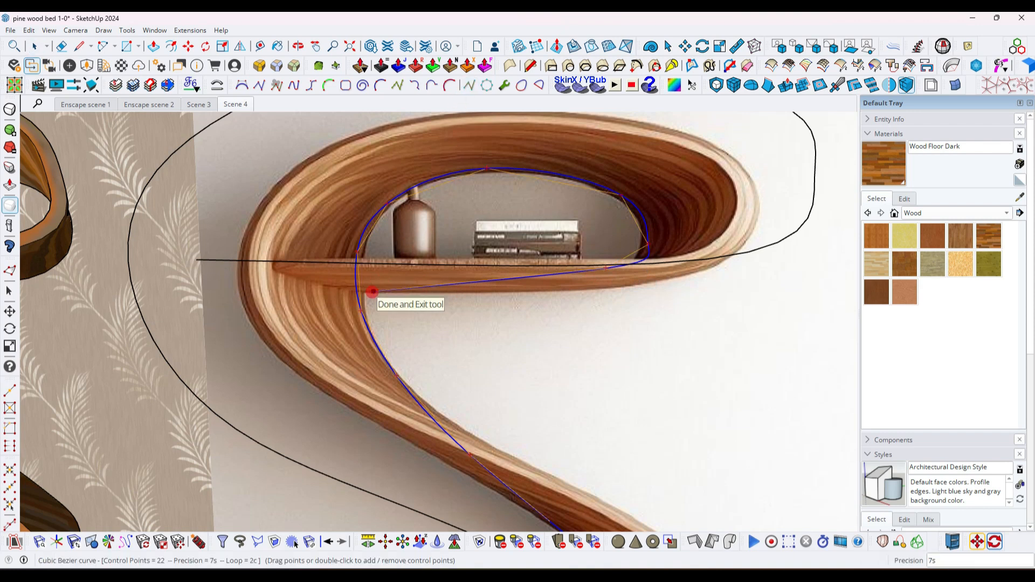
left_click_drag(375, 289, 370, 264)
middle_click_drag(439, 227, 441, 254)
- Reshape the inner curve's bottom run by moving its control points down onto the base and its endpoint to the base tip
scroll(432, 251, "down", 5)
middle_click_drag(418, 331, 456, 356)
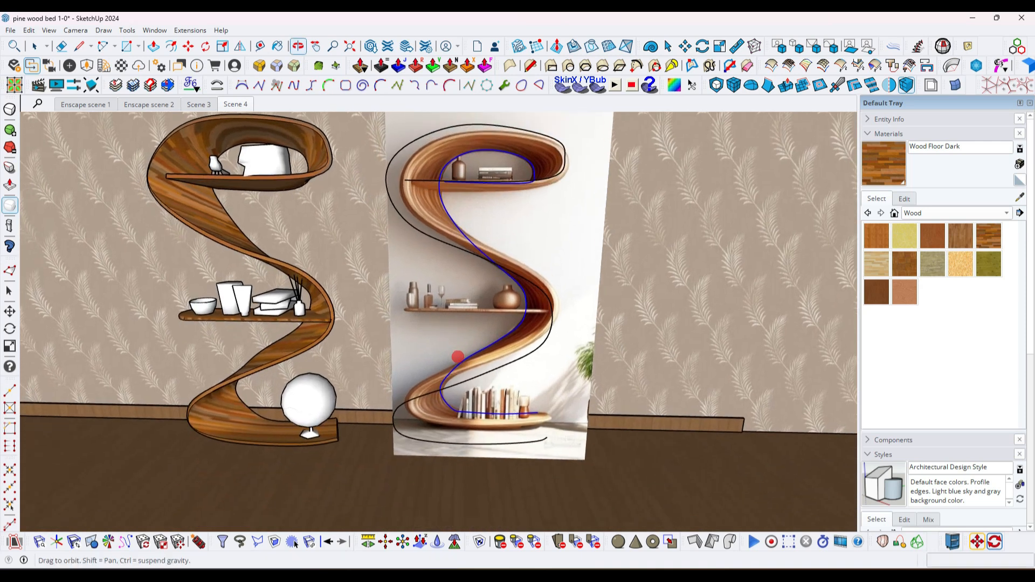
scroll(480, 423, "up", 5)
scroll(482, 423, "up", 3)
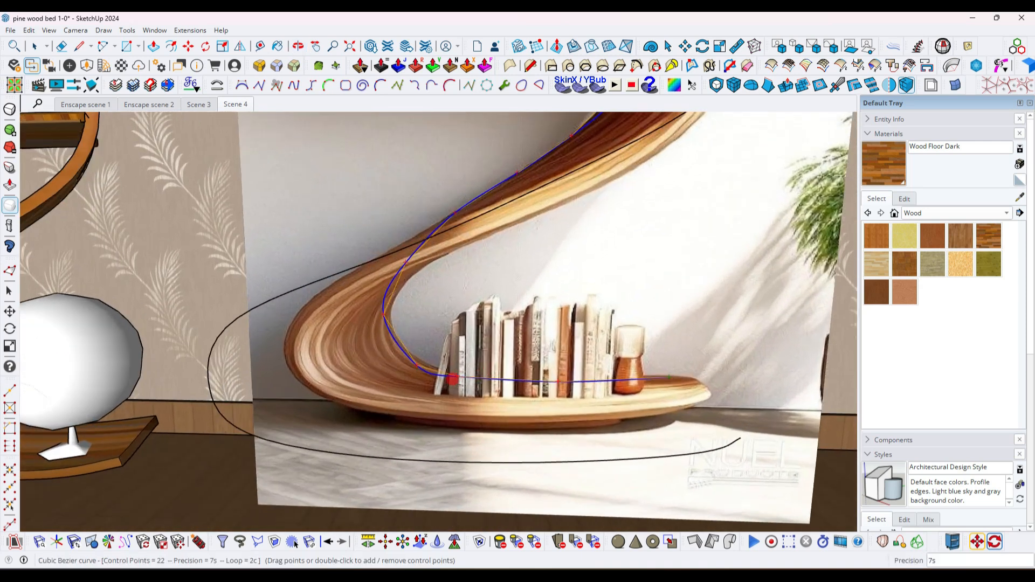
left_click_drag(449, 374, 396, 366)
left_click_drag(558, 382, 589, 431)
left_click_drag(669, 377, 704, 394)
left_click_drag(590, 432, 590, 416)
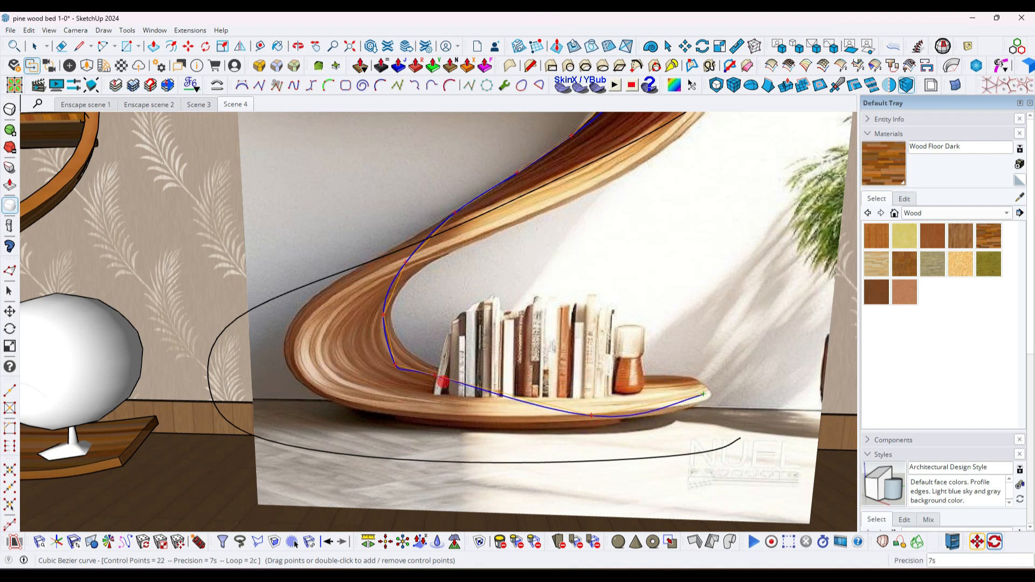
- Pull the inner curve's lower bend outward and down so it sweeps smoothly into the base
left_click_drag(476, 390, 370, 345)
key("space")
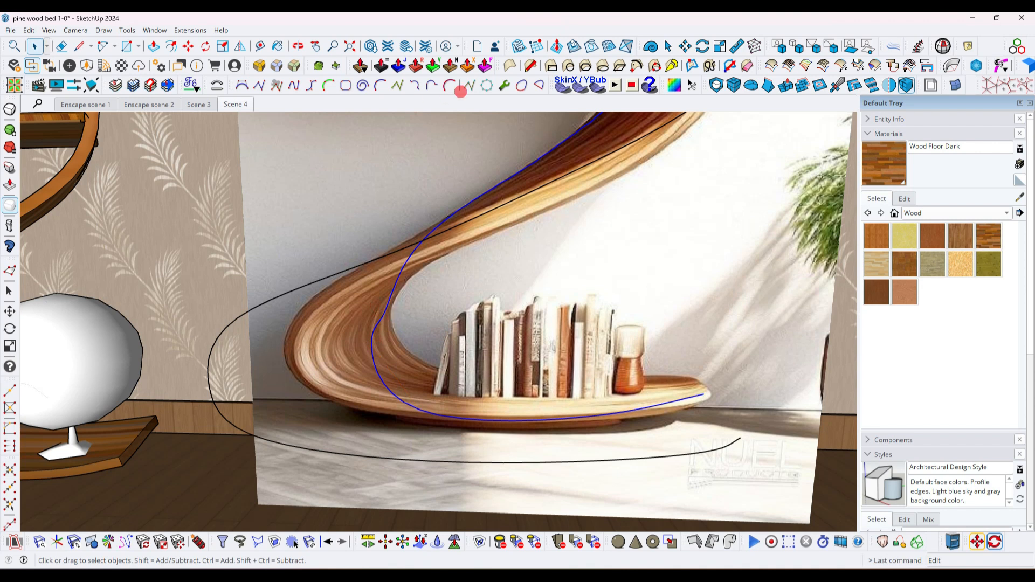
left_click(460, 92)
scroll(401, 319, "down", 5)
middle_click_drag(480, 329, 525, 388, "shift")
key("space")
scroll(531, 372, "down", 2)
middle_click_drag(534, 259, 509, 321)
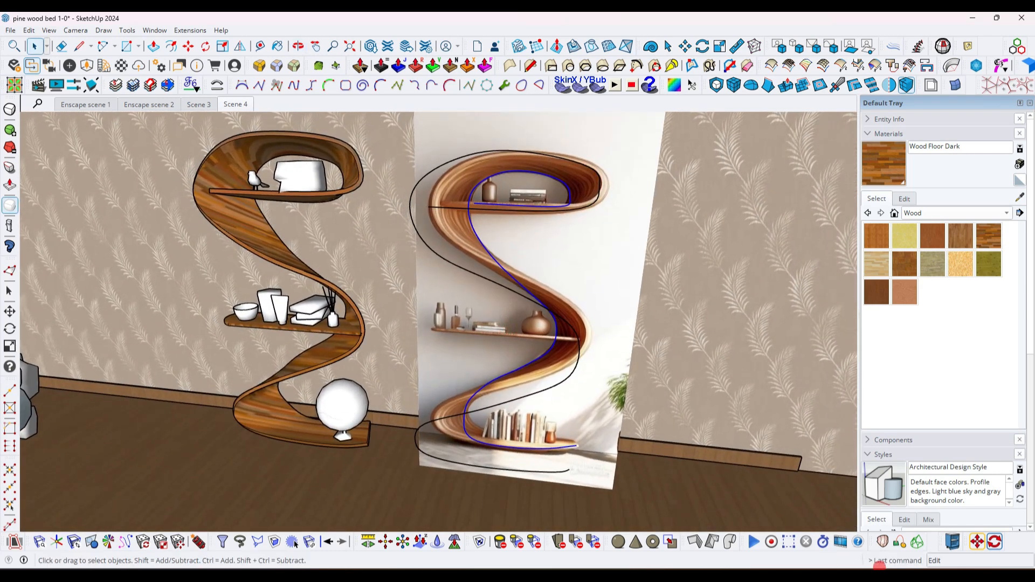
- Bring the Curviloft tools into the modeling area and select both the outer and inner curves over the reference image
left_click_drag(869, 542, 527, 121)
middle_click_drag(426, 205, 451, 159)
left_click_drag(377, 118, 674, 494)
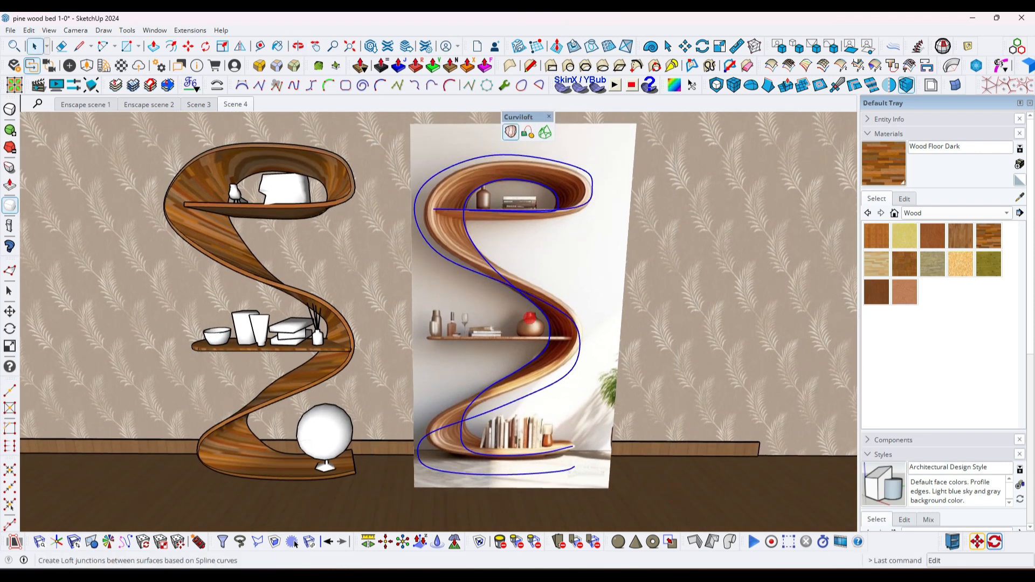
- Loft by Spline between the outer and inner curves and generate the S-shaped surface
middle_click_drag(601, 297, 586, 279)
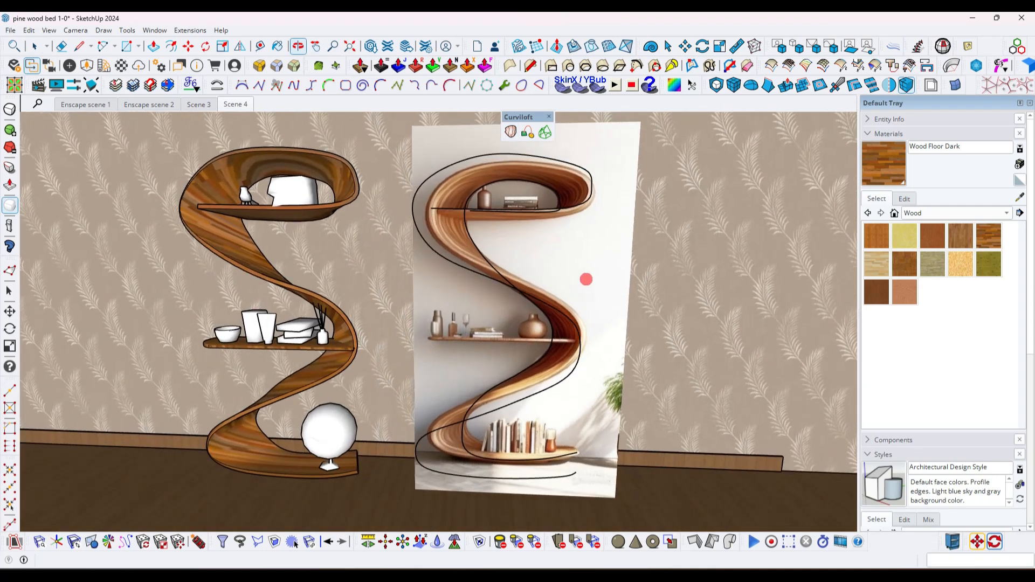
middle_click_drag(560, 376, 543, 325)
left_click(292, 542)
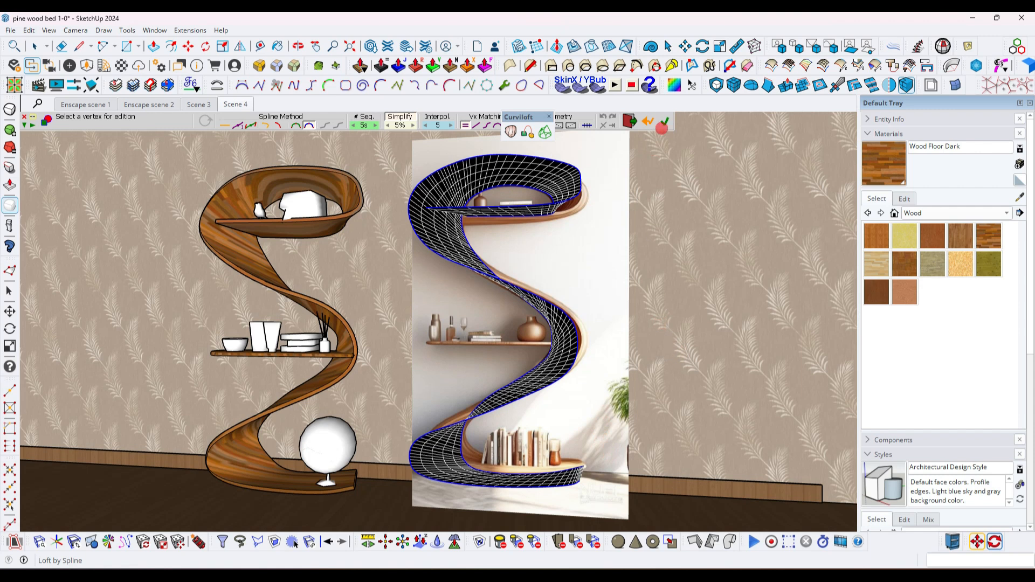
left_click(498, 289)
middle_click_drag(500, 265, 540, 325)
scroll(512, 324, "down", 2)
scroll(549, 445, "up", 5)
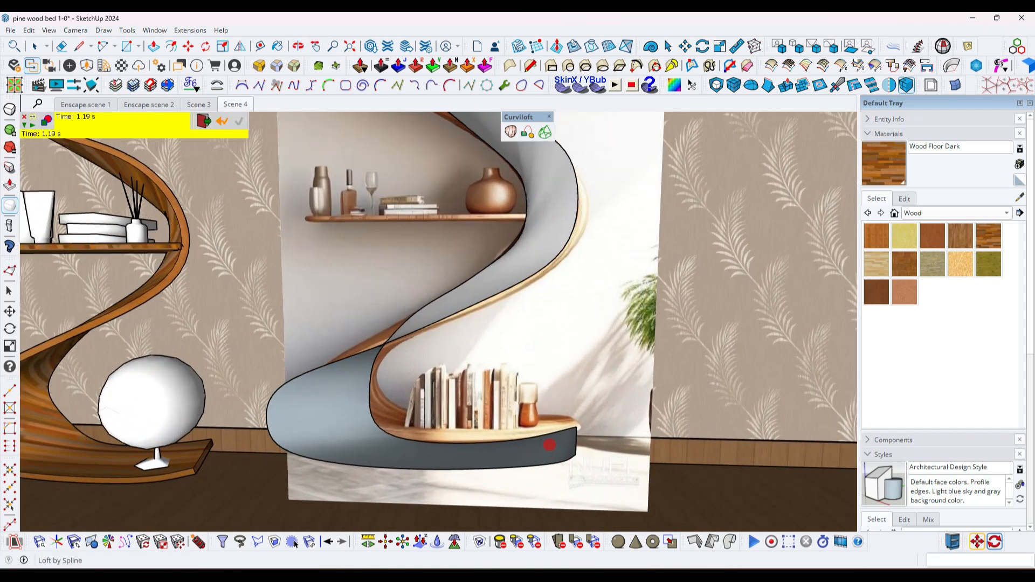
- Thicken the lofted surface inside its group with an offset of -30 mm and leave the group
scroll(549, 446, "down", 2)
middle_click_drag(507, 388, 505, 308)
scroll(518, 388, "down", 3)
scroll(504, 304, "up", 2)
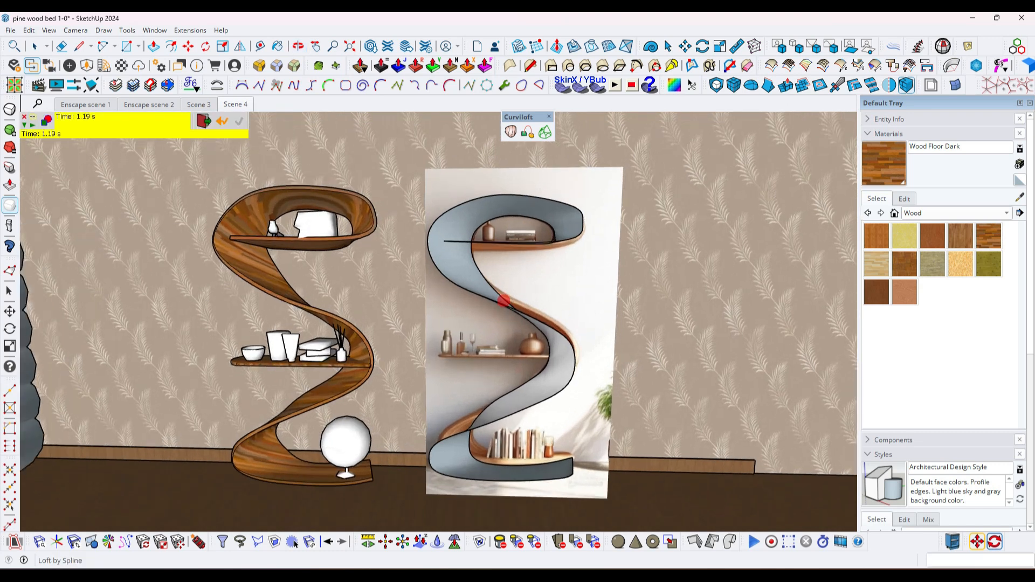
scroll(487, 277, "up", 2)
middle_click_drag(455, 285, 444, 243)
key("space")
double_click(443, 243)
left_click(444, 234)
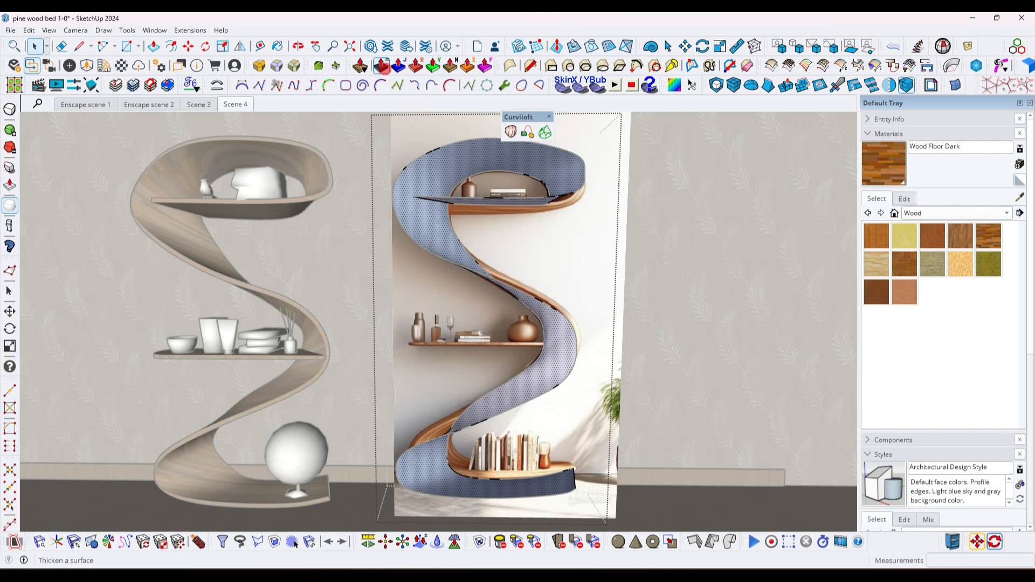
left_click(295, 544)
left_click(438, 256)
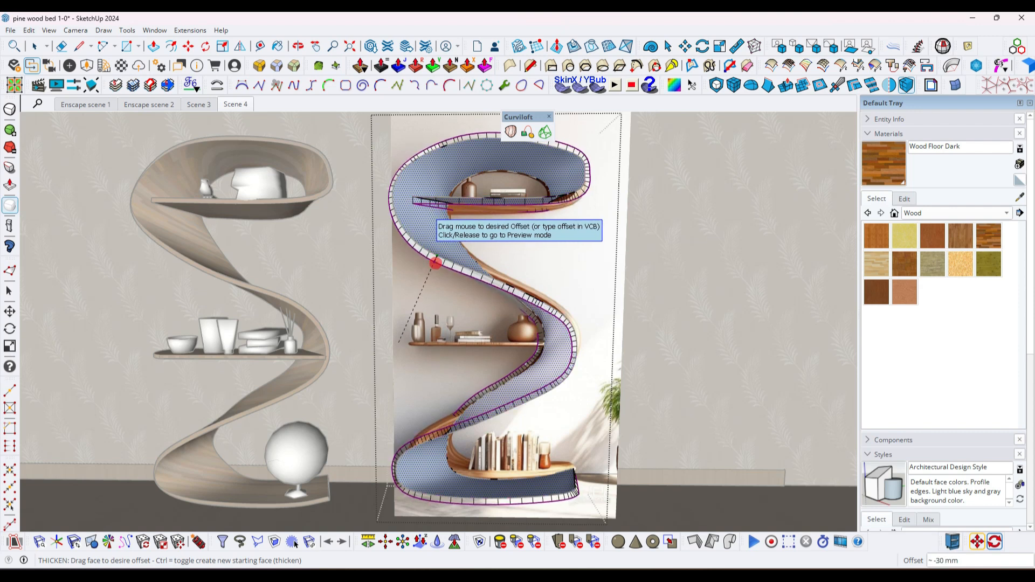
left_click(366, 267)
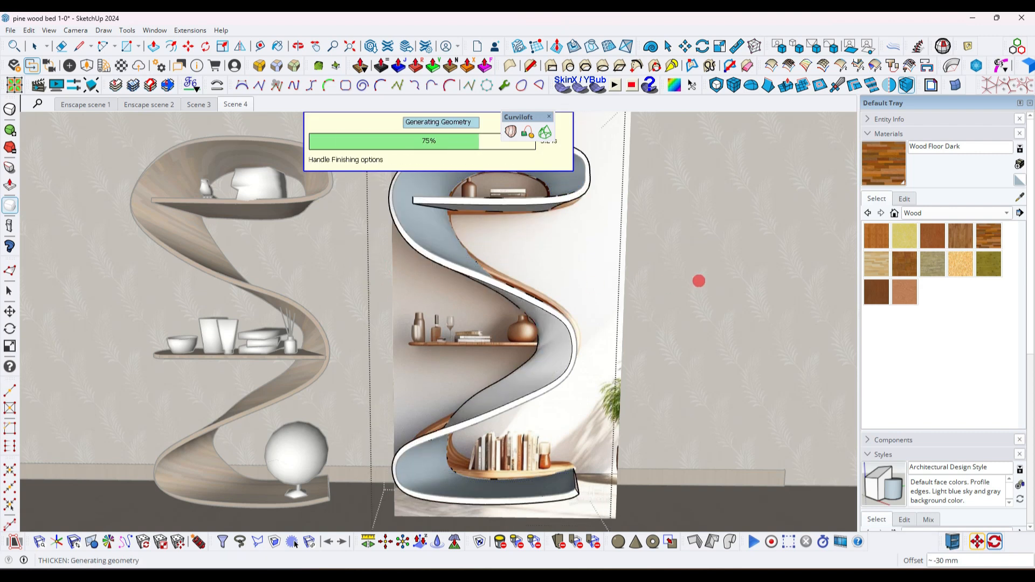
key("space")
left_click(635, 319)
- Nudge the thickened S-shaped shelf slightly downward at its base
scroll(571, 348, "down", 3)
middle_click_drag(540, 348, 539, 340, "shift")
scroll(540, 400, "up", 4)
middle_click_drag(543, 400, 548, 366, "shift")
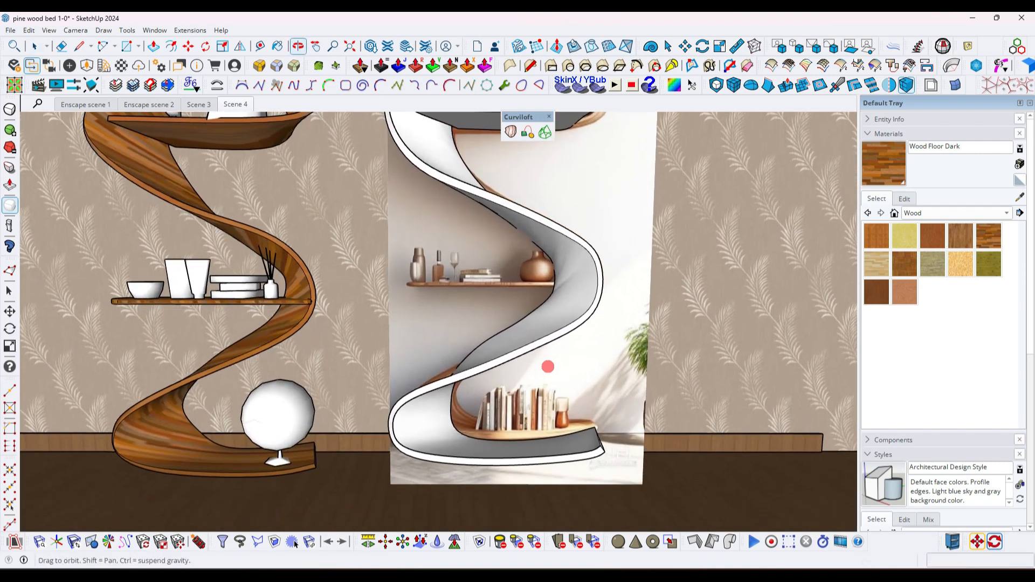
scroll(548, 366, "down", 3)
left_click(510, 441)
scroll(509, 441, "down", 1)
key("m")
left_click(511, 443)
left_click(512, 447)
key("space")
scroll(566, 336, "down", 5)
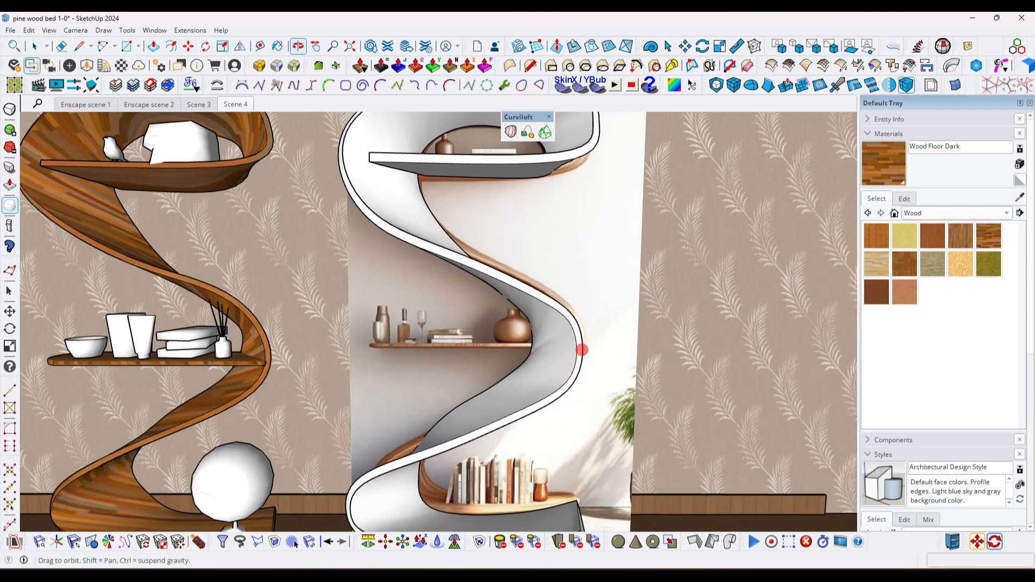
- Move the thickened shelf along the wall to the plant side of the reference image, clear of the image and traced curves
middle_click_drag(500, 362, 489, 384)
left_click(488, 384)
scroll(519, 377, "down", 2)
middle_click_drag(555, 380, 536, 386)
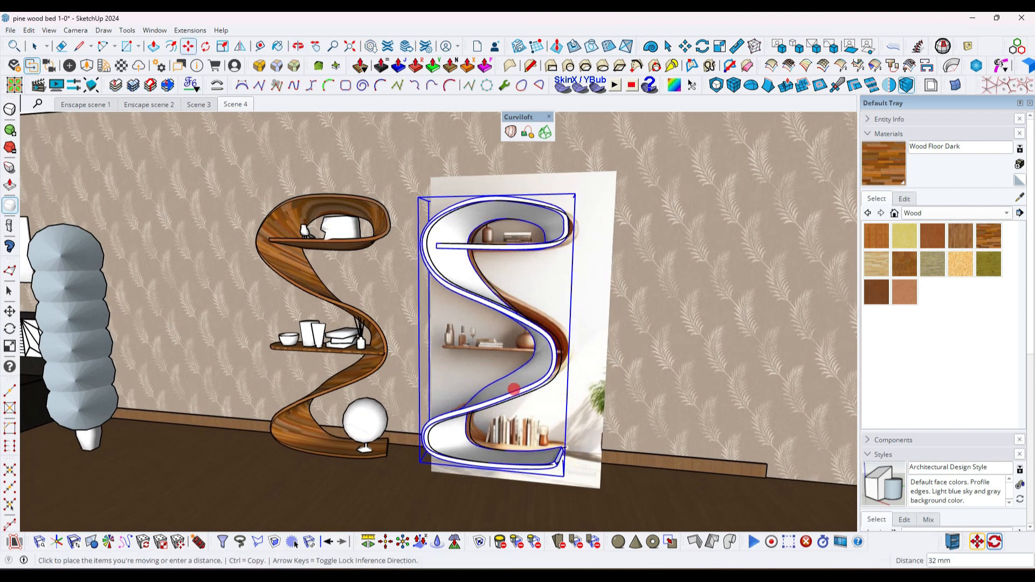
scroll(526, 391, "down", 2)
key("m")
left_click(521, 392)
left_click(673, 409)
middle_click_drag(518, 377, 504, 350)
scroll(473, 353, "down", 2)
key("space")
left_click(536, 219)
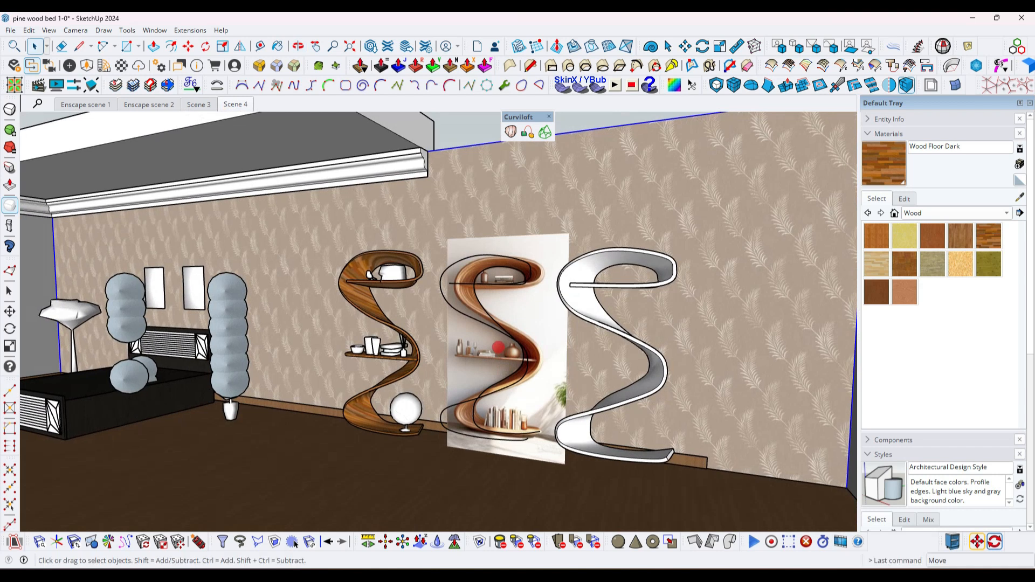